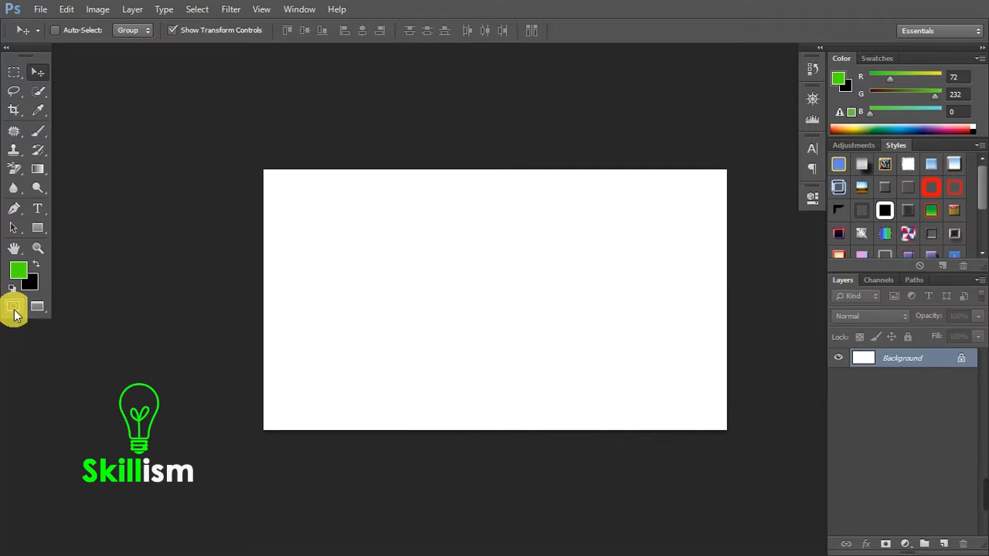
Enter Quick Mask mode and pick dark red a10000 as the foreground color.
click(13, 307)
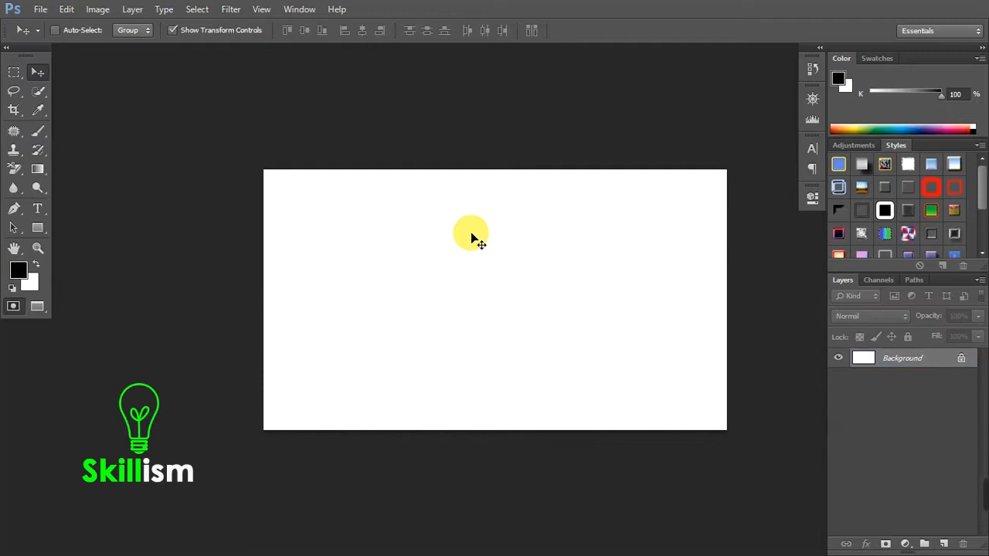
click(18, 272)
drag(412, 320, 487, 317)
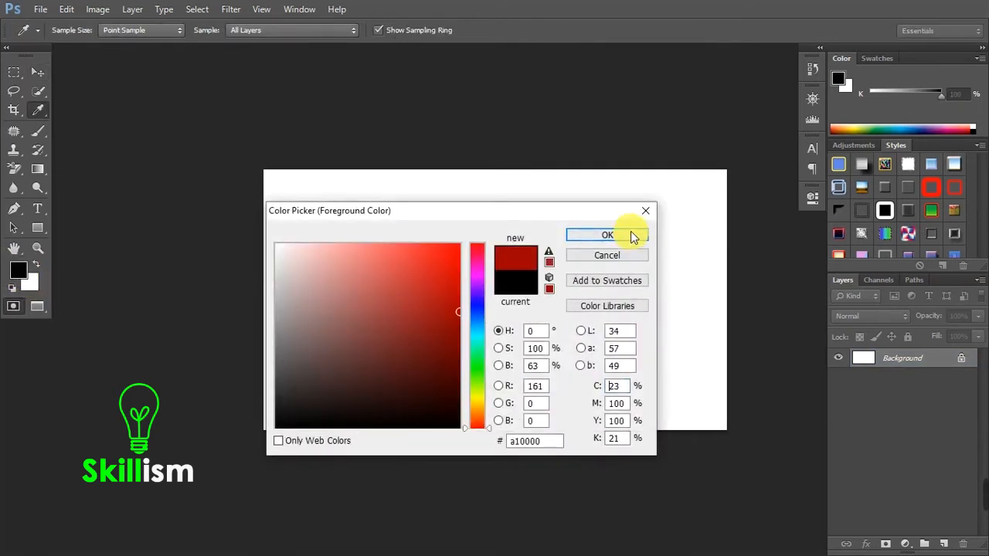
click(633, 235)
key(v)
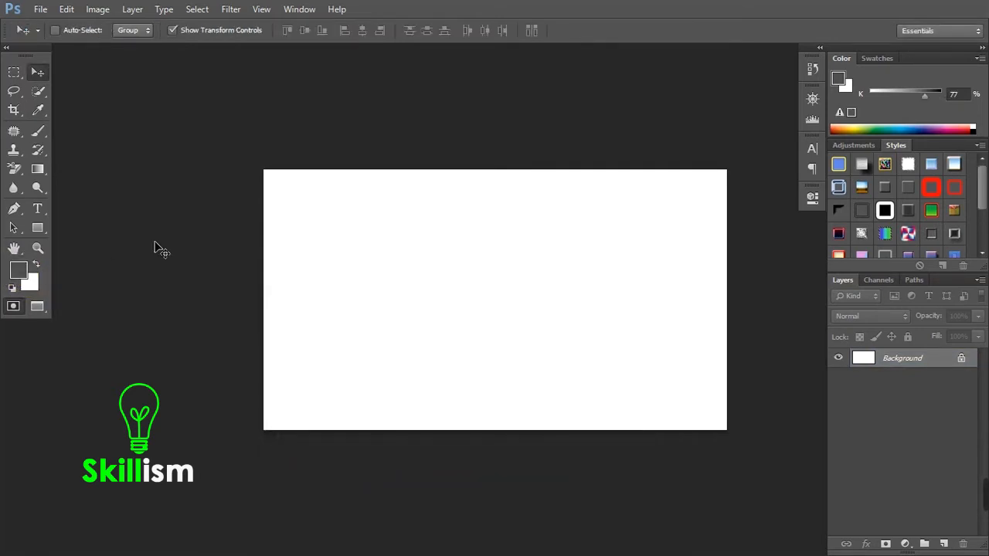
Pick green 77bd09 as the foreground color in Quick Mask mode.
click(18, 271)
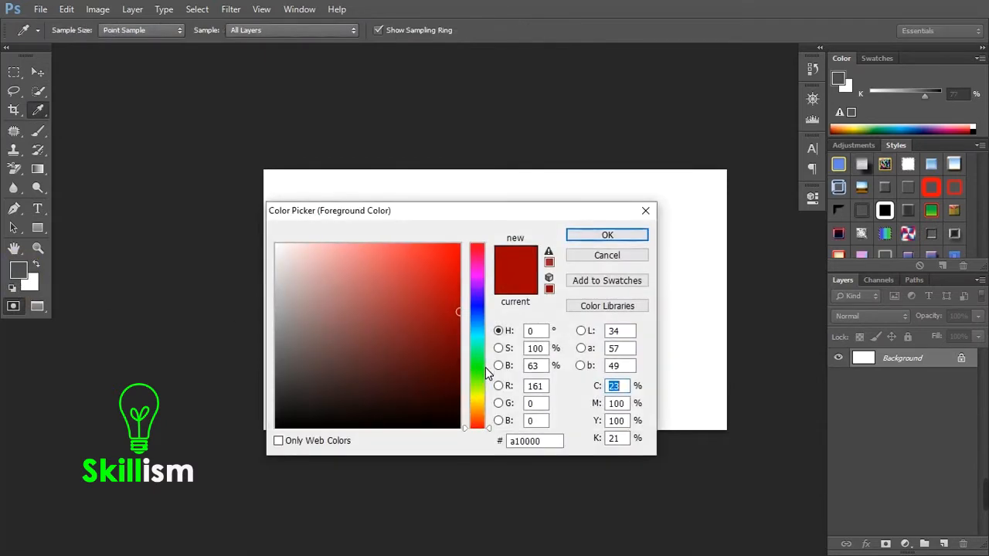
click(476, 385)
click(451, 291)
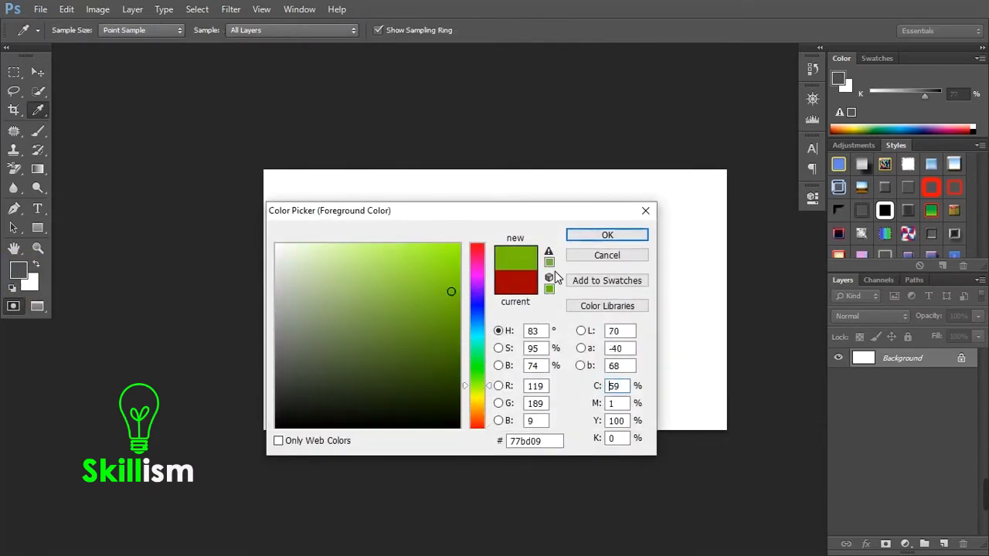
click(620, 237)
key(v)
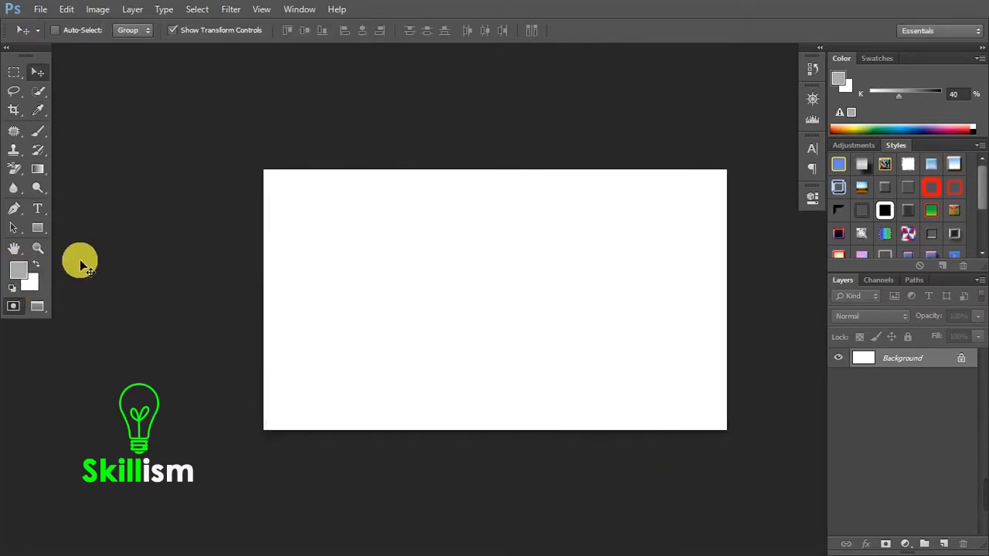
Pick black 000000 as the foreground color in Quick Mask mode.
click(24, 273)
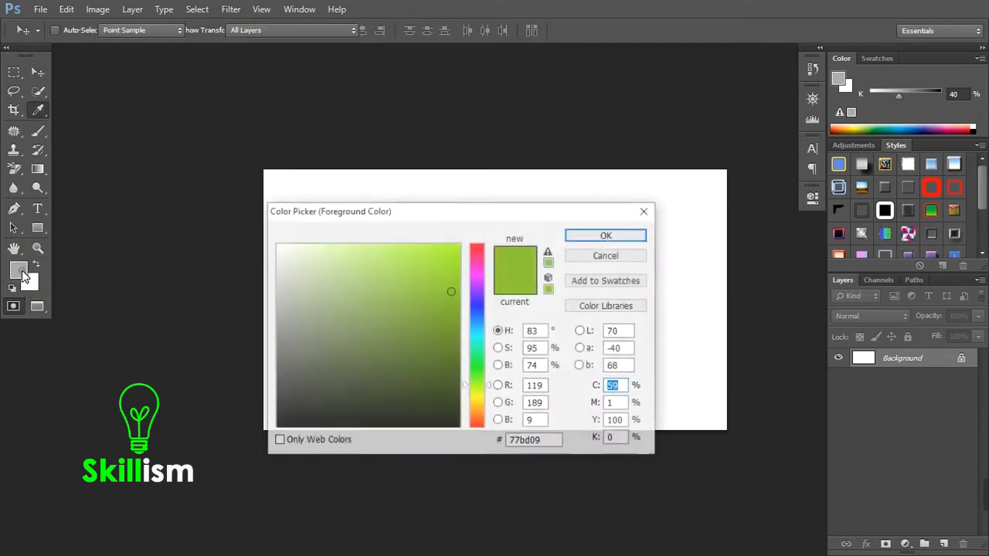
drag(444, 424, 451, 453)
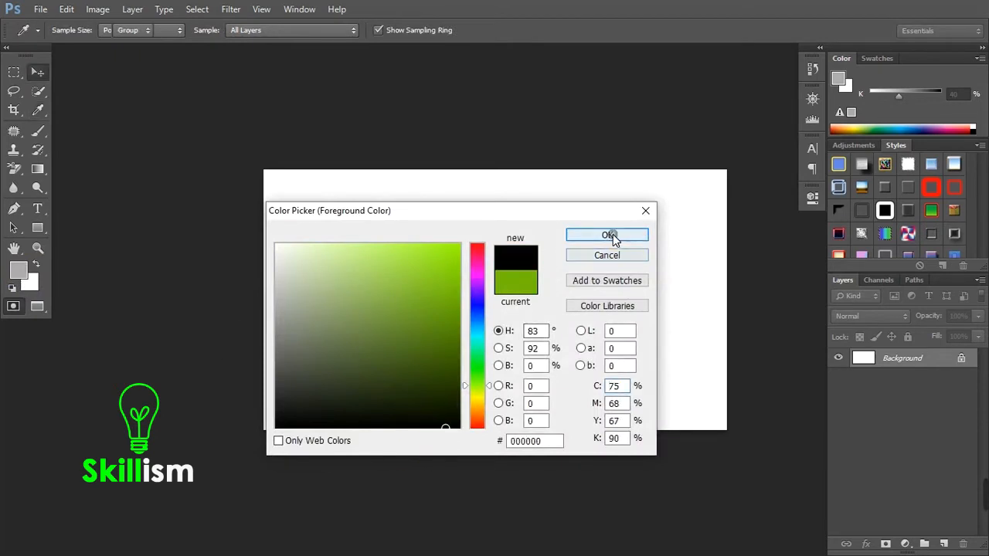
click(612, 234)
key(v)
Confirm the Quick Mask options with a red overlay indicating Selected Areas, and enter Quick Mask mode.
double_click(13, 306)
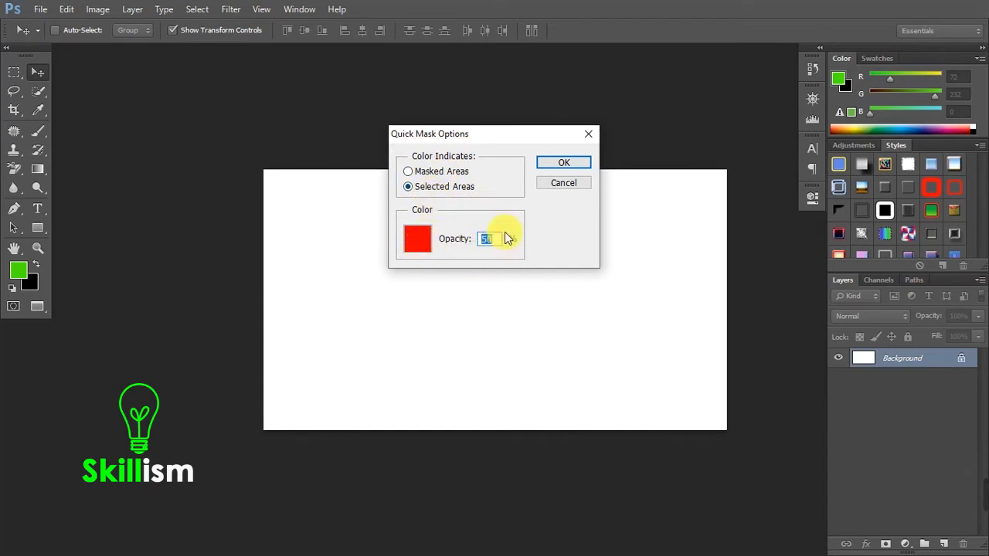
click(579, 166)
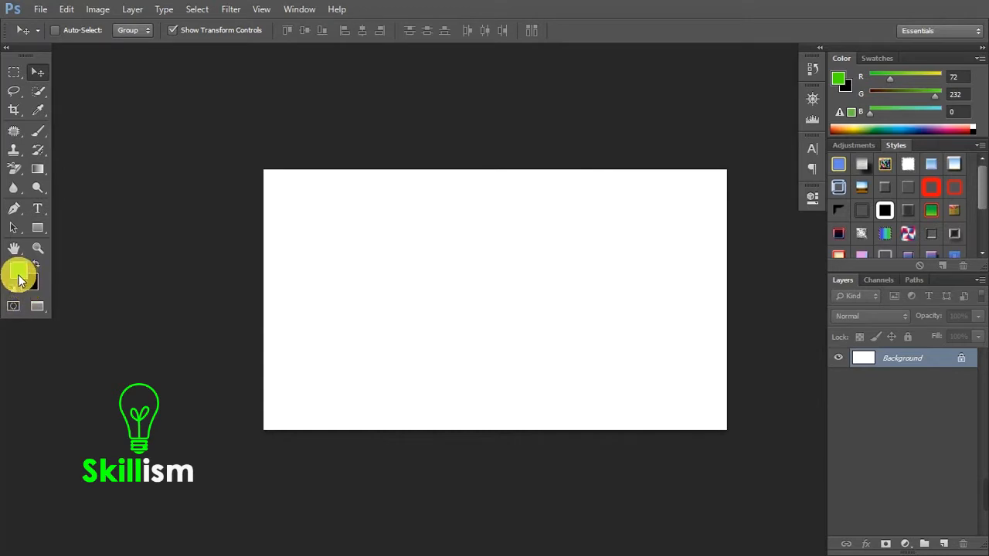
click(13, 309)
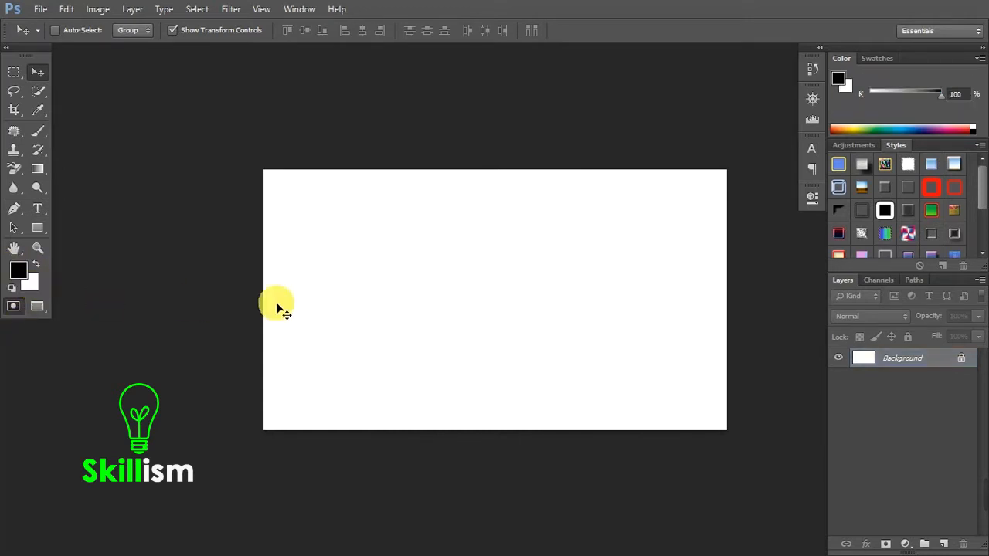
Paint zigzag strokes across the white canvas with a 76 px brush and convert the mask to a selection.
click(38, 130)
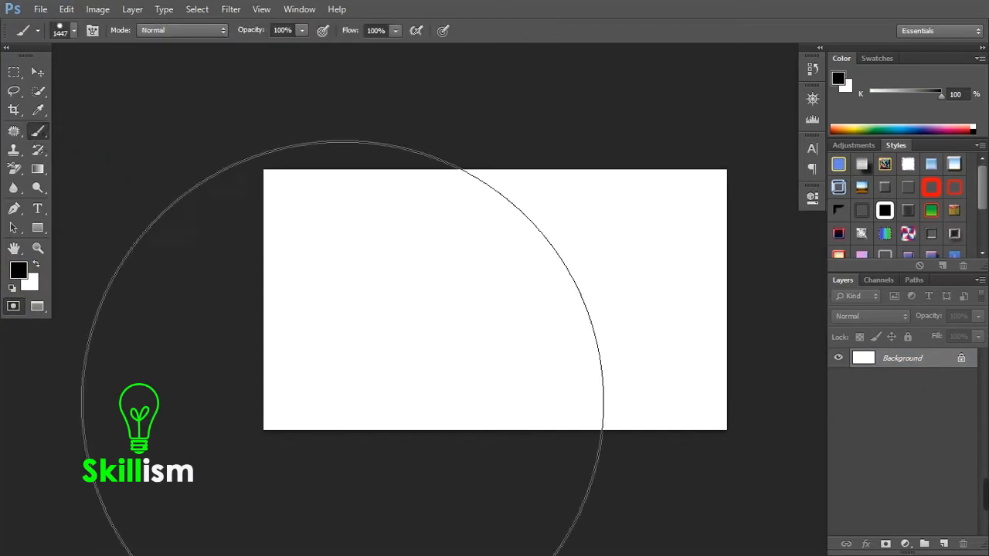
right_click(444, 229)
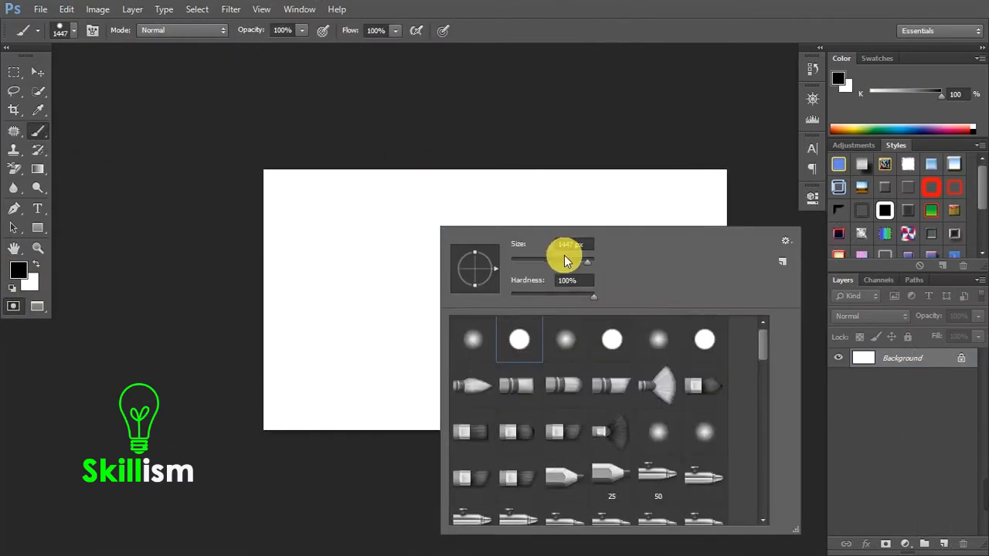
drag(542, 262, 541, 262)
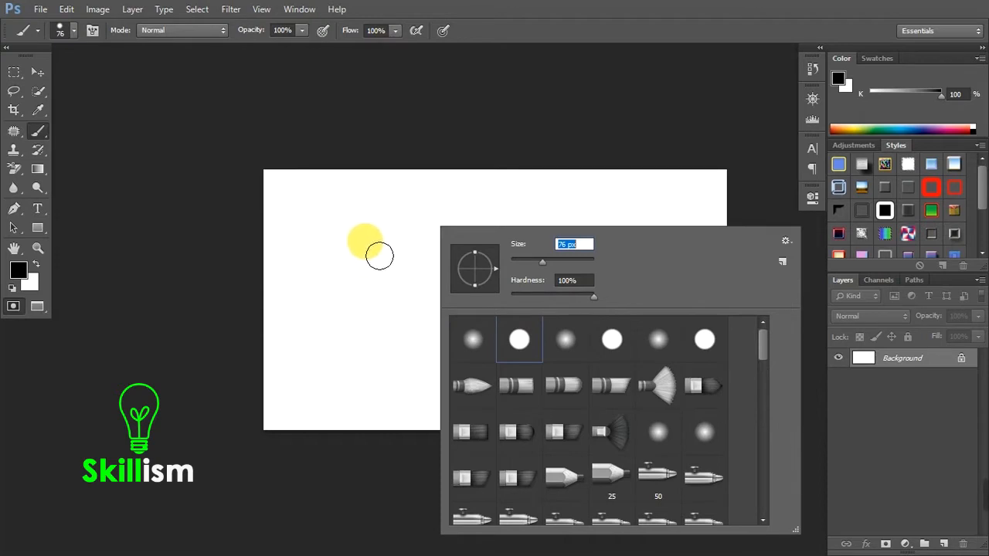
mouse_move(364, 240)
mouse_down()
mouse_move(403, 291)
mouse_move(437, 312)
mouse_move(477, 261)
mouse_move(410, 261)
mouse_move(560, 255)
mouse_move(521, 330)
mouse_move(504, 313)
mouse_move(566, 334)
mouse_move(650, 262)
mouse_move(661, 340)
mouse_move(518, 398)
mouse_move(476, 354)
mouse_move(459, 394)
mouse_move(387, 352)
mouse_move(354, 383)
mouse_move(338, 317)
mouse_up()
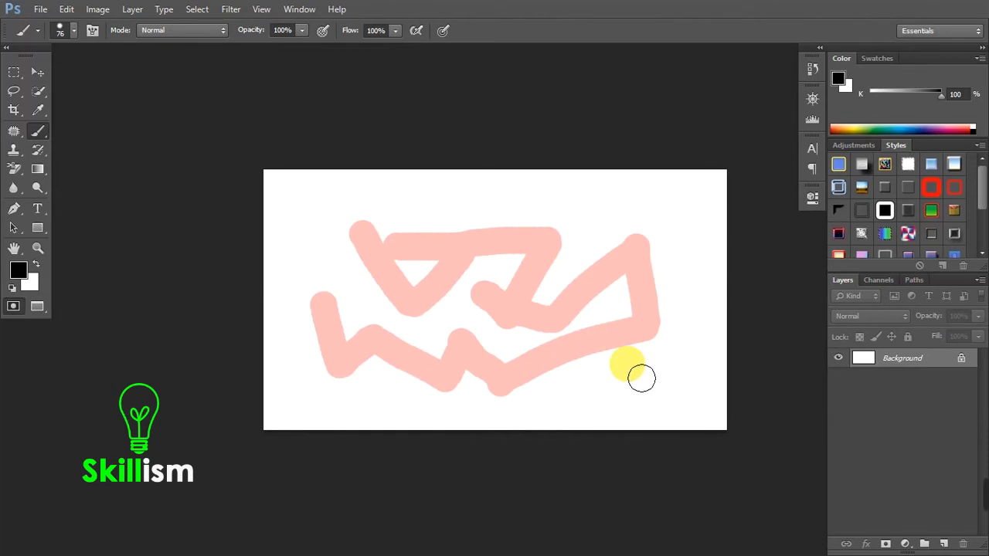
click(13, 307)
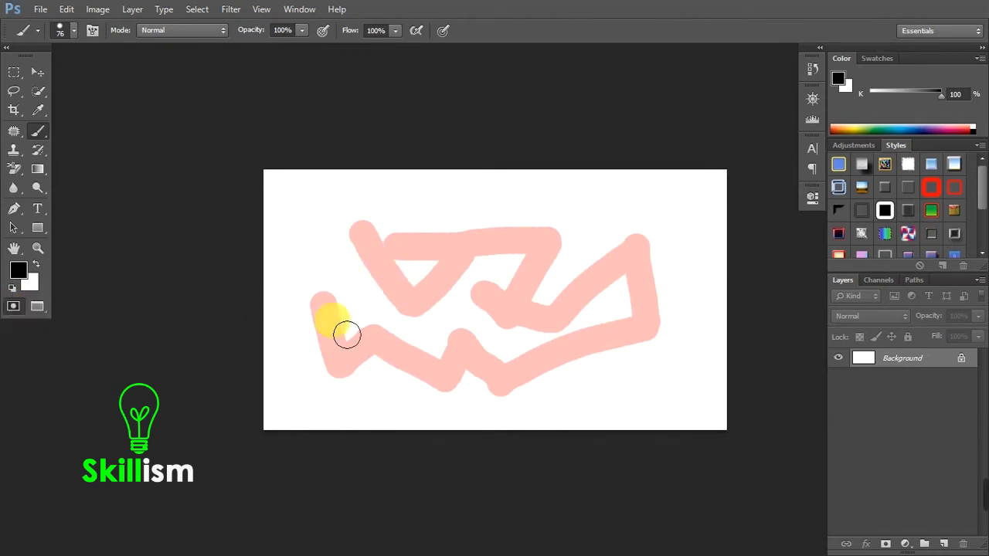
click(15, 307)
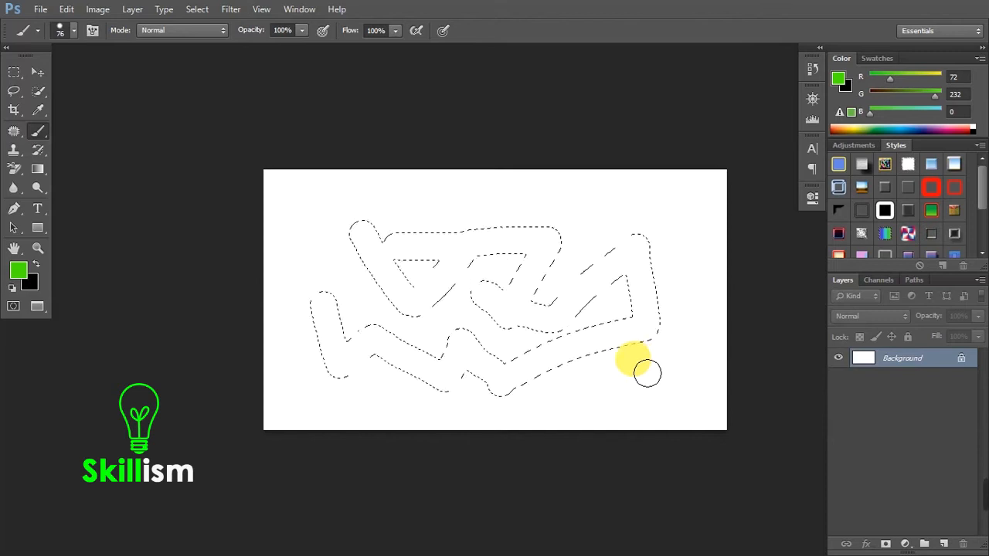
Fill the zigzag selection with a custom red color in Normal mode at 100% opacity, and undo the fill.
key(shift+F5)
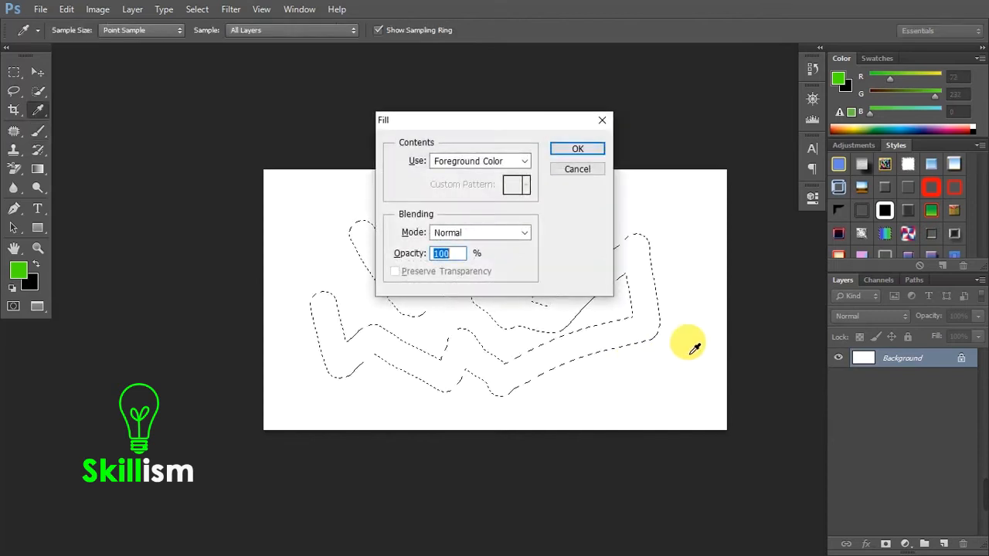
drag(471, 117, 494, 88)
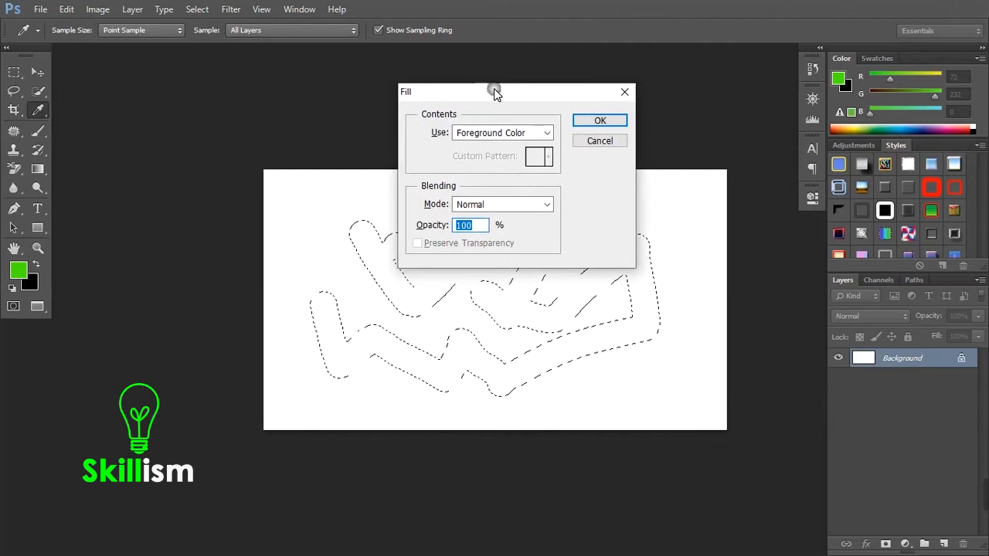
click(546, 133)
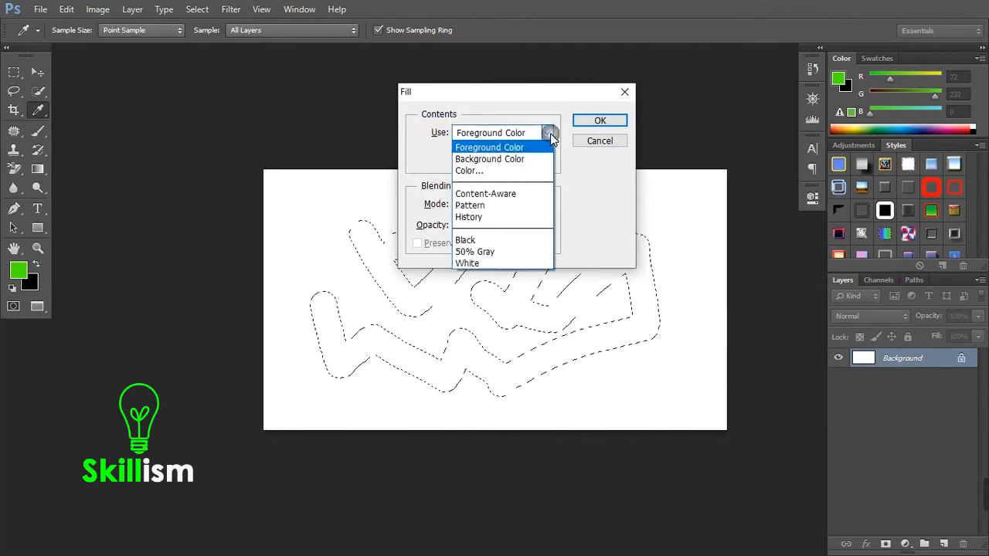
click(518, 172)
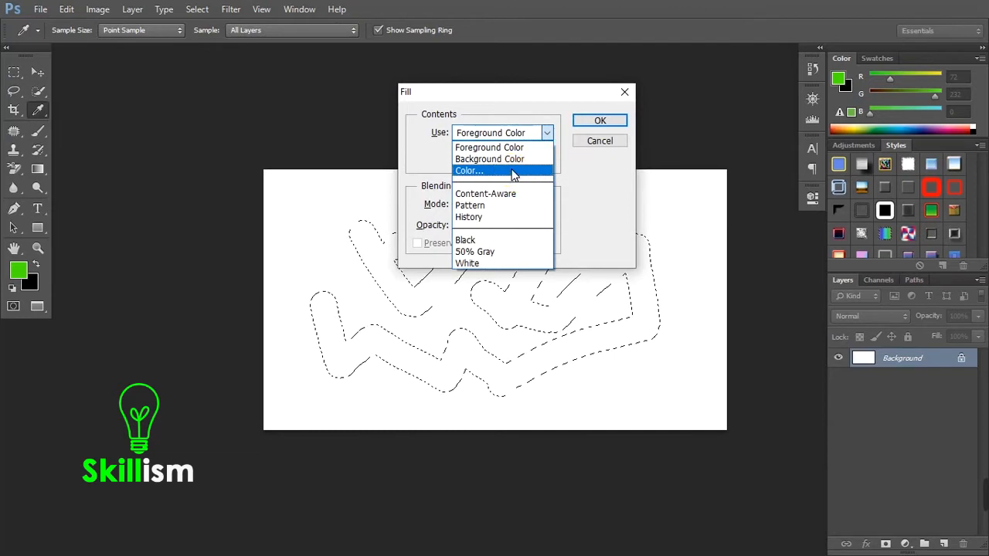
drag(457, 271, 461, 244)
click(581, 234)
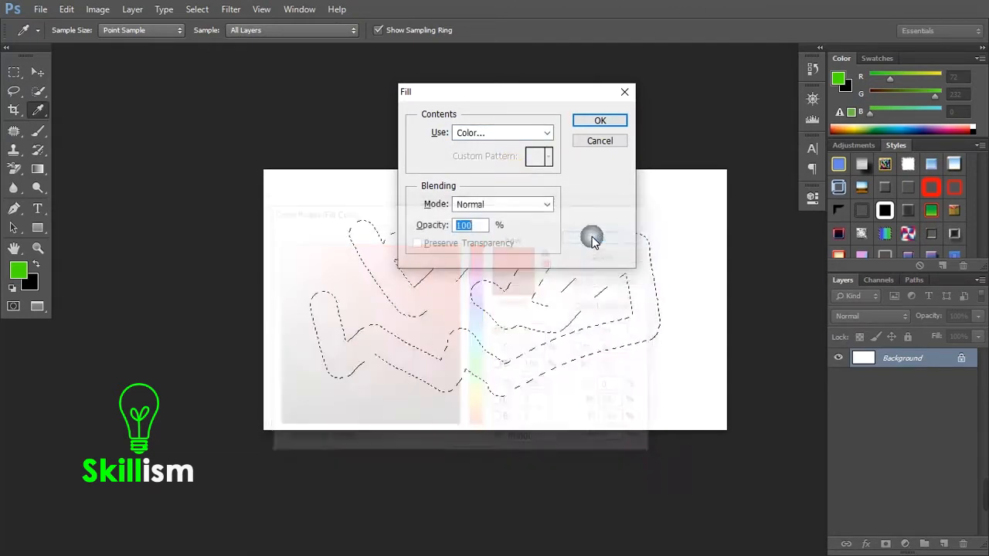
click(603, 121)
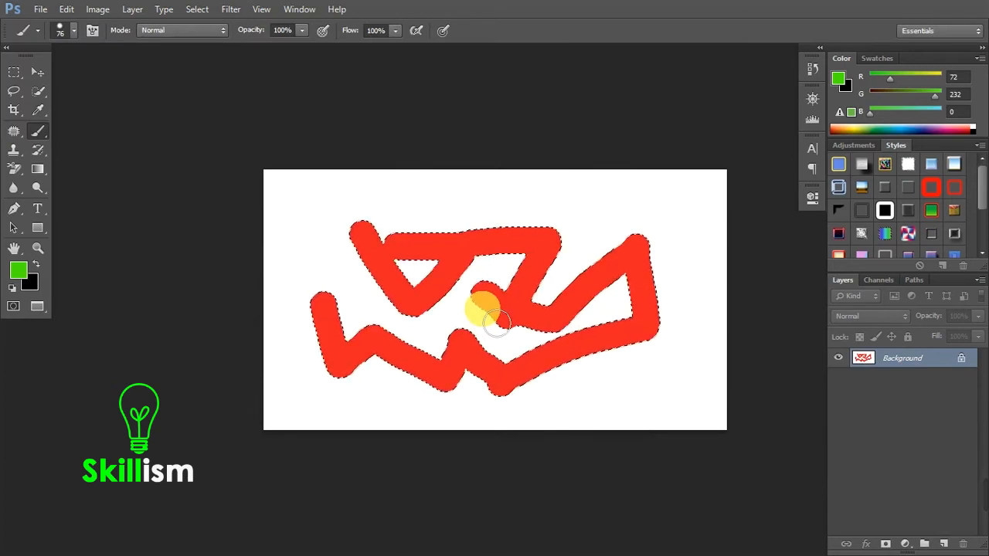
key(ctrl+z)
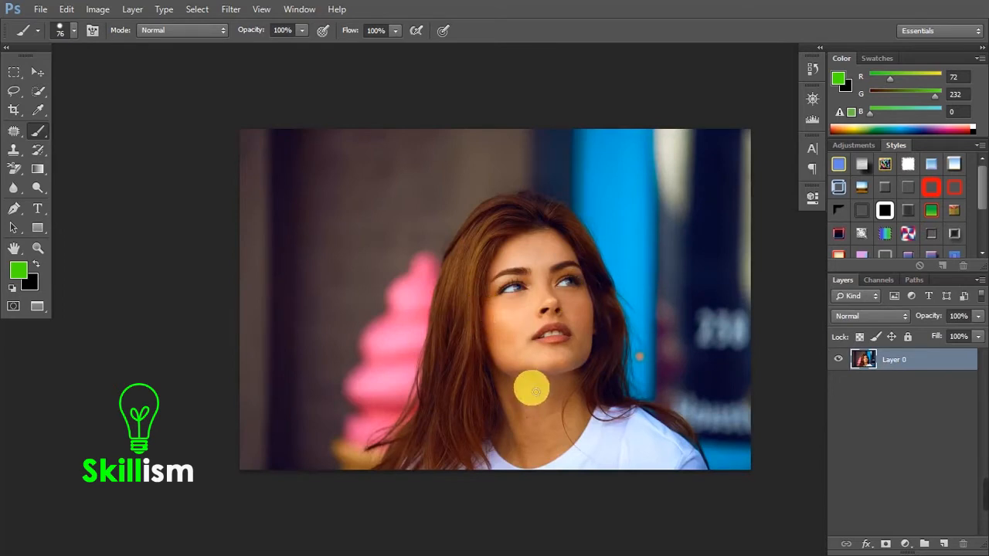
Outline the woman in the photo with a black 76 px brush in Quick Mask mode.
key(d)
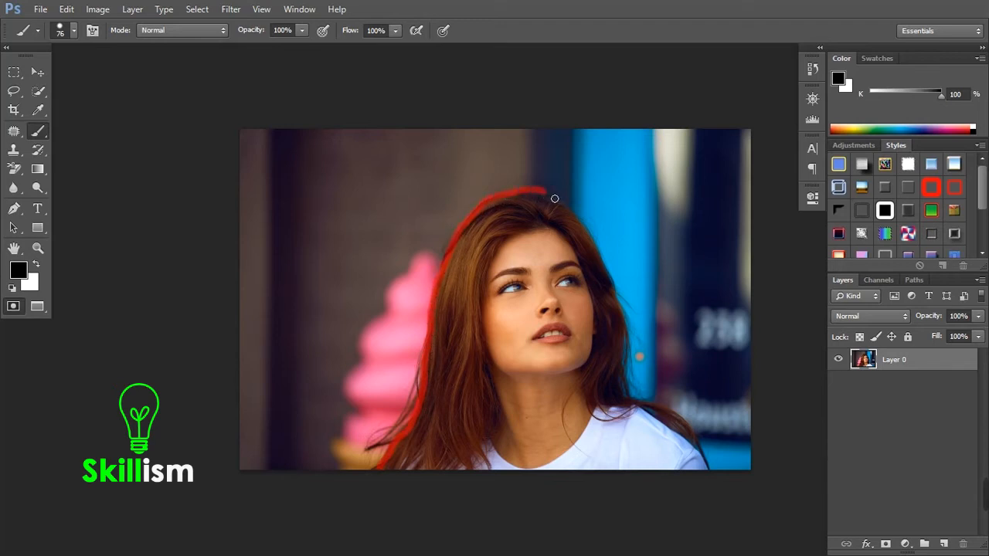
drag(604, 258, 631, 349)
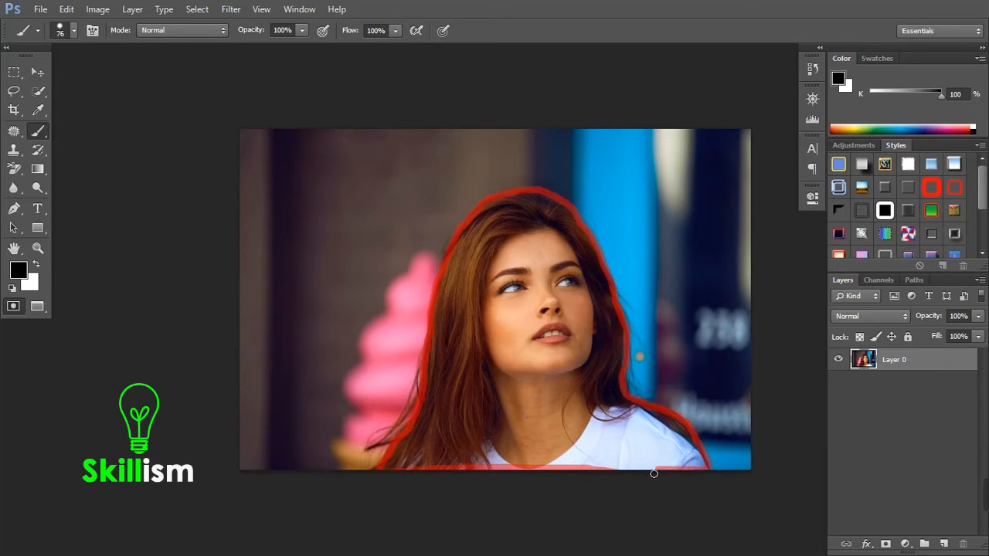
Enlarge the brush to 349 px and paint the mask over the woman's hair inside the outline.
right_click(584, 470)
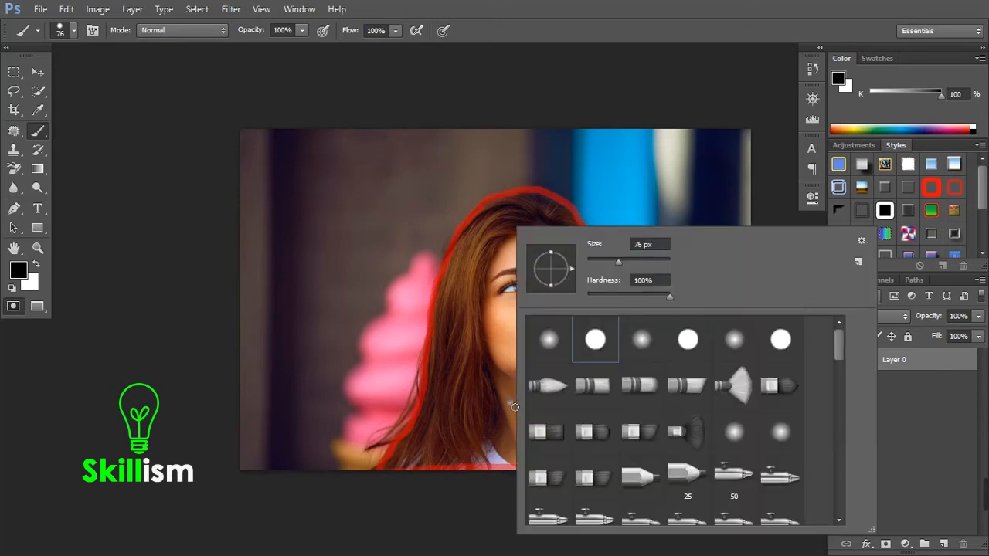
click(644, 281)
drag(654, 261, 655, 261)
click(463, 360)
mouse_move(464, 326)
mouse_down()
mouse_move(460, 460)
mouse_move(455, 408)
mouse_move(474, 296)
mouse_move(475, 343)
mouse_move(460, 329)
mouse_move(492, 264)
mouse_move(487, 240)
mouse_up()
click(505, 357)
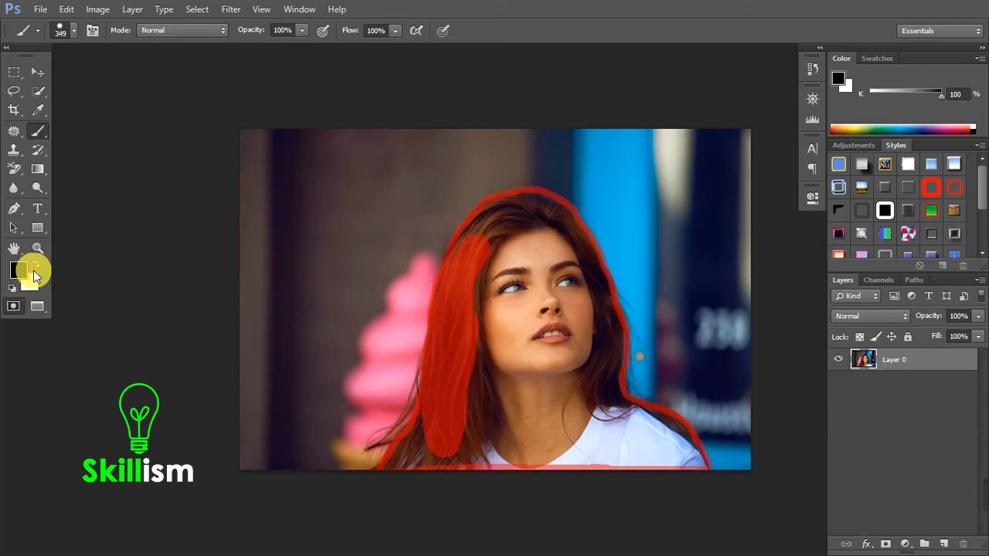
Paint the mask over the rest of the woman's hair, face, neck and shirt, and convert it to a selection.
mouse_move(478, 281)
mouse_down()
mouse_move(506, 239)
mouse_move(548, 234)
mouse_move(515, 229)
mouse_move(577, 235)
mouse_move(551, 224)
mouse_move(584, 244)
mouse_move(602, 298)
mouse_move(595, 268)
mouse_move(607, 286)
mouse_move(618, 368)
mouse_move(623, 335)
mouse_move(626, 459)
mouse_move(570, 275)
mouse_move(553, 254)
mouse_move(532, 252)
mouse_move(509, 294)
mouse_move(494, 364)
mouse_move(541, 281)
mouse_move(549, 388)
mouse_move(537, 328)
mouse_move(521, 422)
mouse_move(518, 390)
mouse_move(540, 344)
mouse_move(548, 391)
mouse_move(575, 307)
mouse_move(571, 366)
mouse_move(543, 305)
mouse_move(525, 342)
mouse_move(568, 385)
mouse_move(572, 413)
mouse_move(576, 351)
mouse_move(590, 409)
mouse_move(519, 443)
mouse_up()
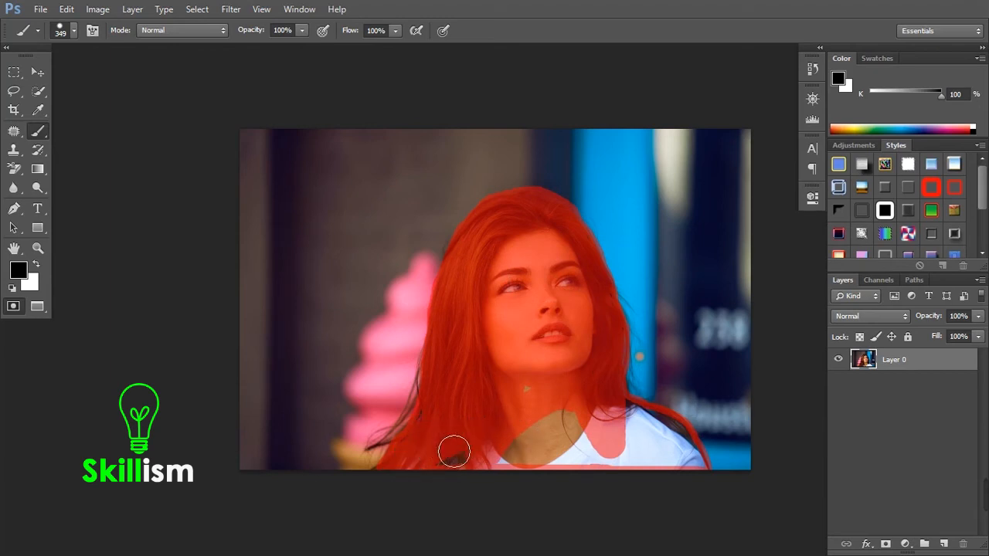
mouse_move(543, 484)
mouse_down()
mouse_move(457, 477)
mouse_move(541, 488)
mouse_move(535, 459)
mouse_move(587, 448)
mouse_move(528, 424)
mouse_move(565, 394)
mouse_move(526, 407)
mouse_move(565, 423)
mouse_move(585, 463)
mouse_move(625, 448)
mouse_move(624, 475)
mouse_move(604, 473)
mouse_move(712, 487)
mouse_move(690, 457)
mouse_move(636, 439)
mouse_move(637, 427)
mouse_move(692, 452)
mouse_move(646, 466)
mouse_up()
mouse_move(556, 485)
mouse_down()
mouse_move(579, 463)
mouse_move(571, 466)
mouse_up()
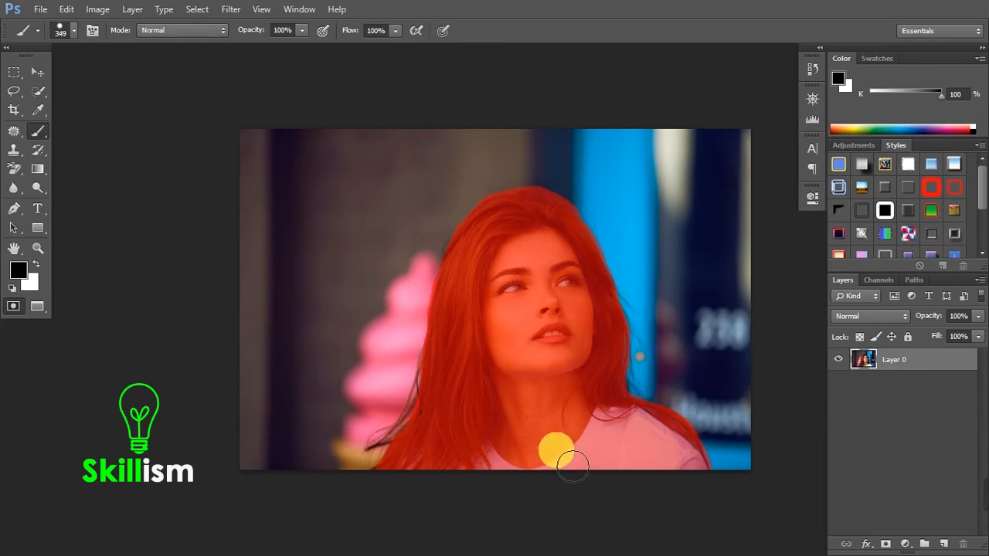
drag(572, 465, 575, 452)
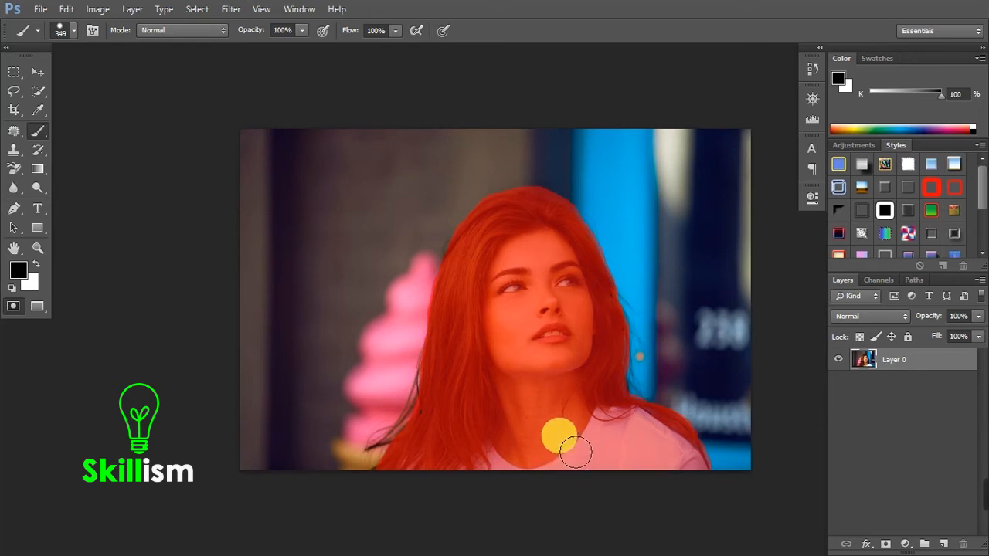
click(15, 307)
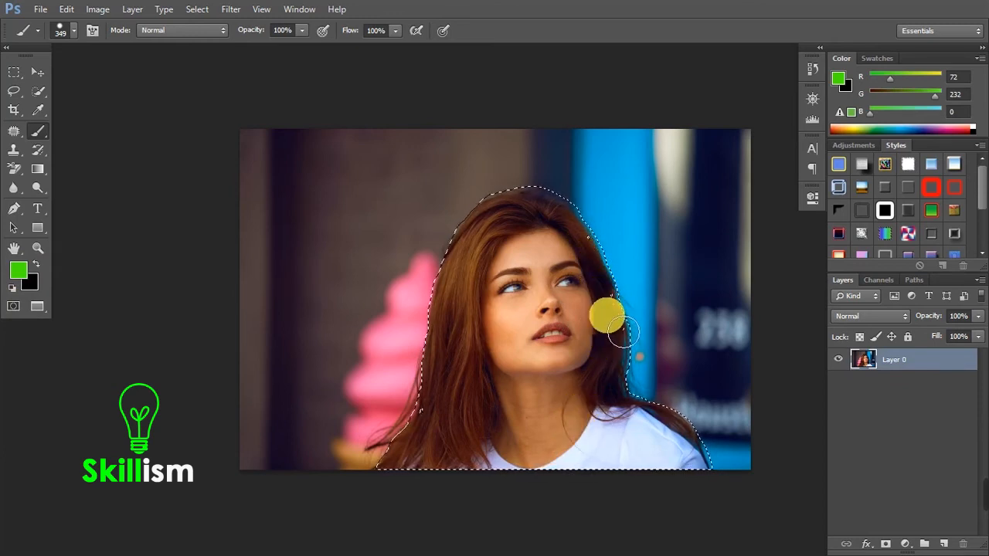
Return to Quick Mask mode and erase parts of the mask over the hair, face and neck with white.
key(q)
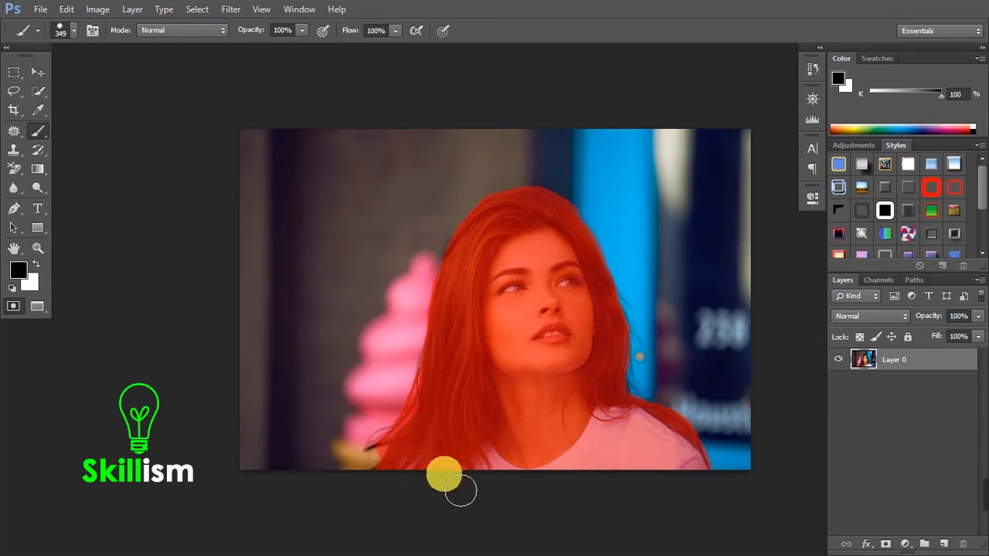
click(36, 265)
mouse_move(313, 465)
mouse_down()
mouse_move(378, 473)
mouse_move(417, 410)
mouse_move(423, 371)
mouse_up()
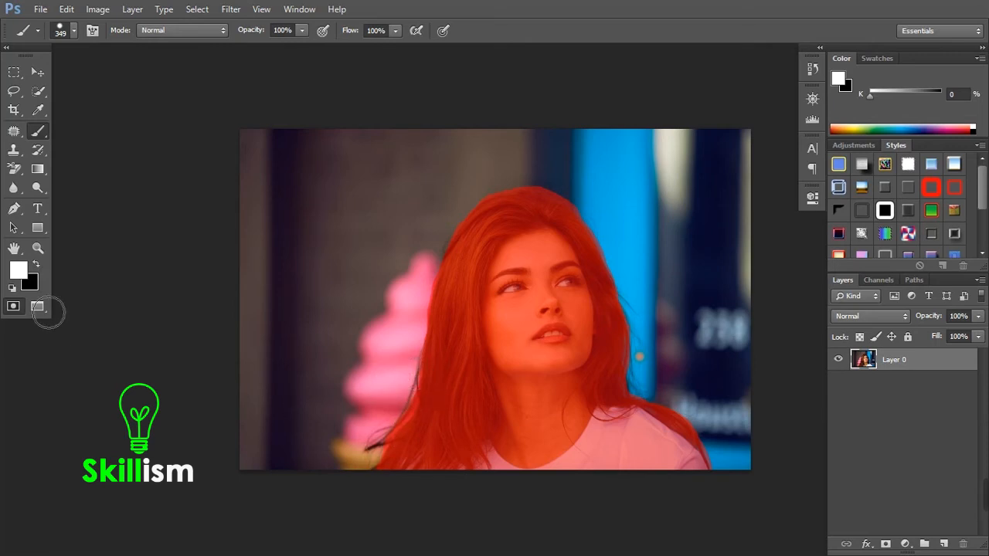
mouse_move(438, 305)
mouse_down()
mouse_move(605, 358)
mouse_move(535, 421)
mouse_move(547, 427)
mouse_up()
click(549, 479)
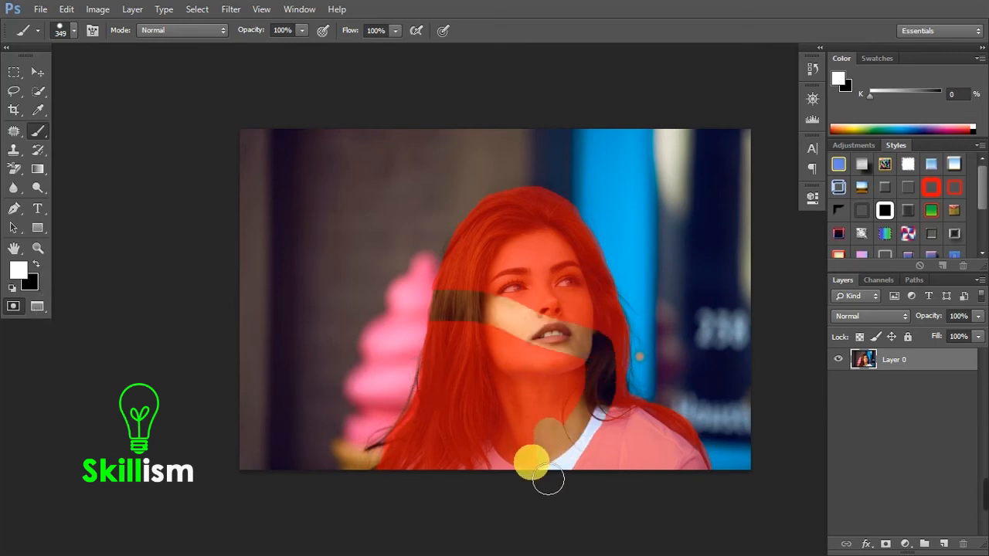
Undo the white erasing strokes on the woman's mask and convert the mask to a selection.
key(ctrl+z)
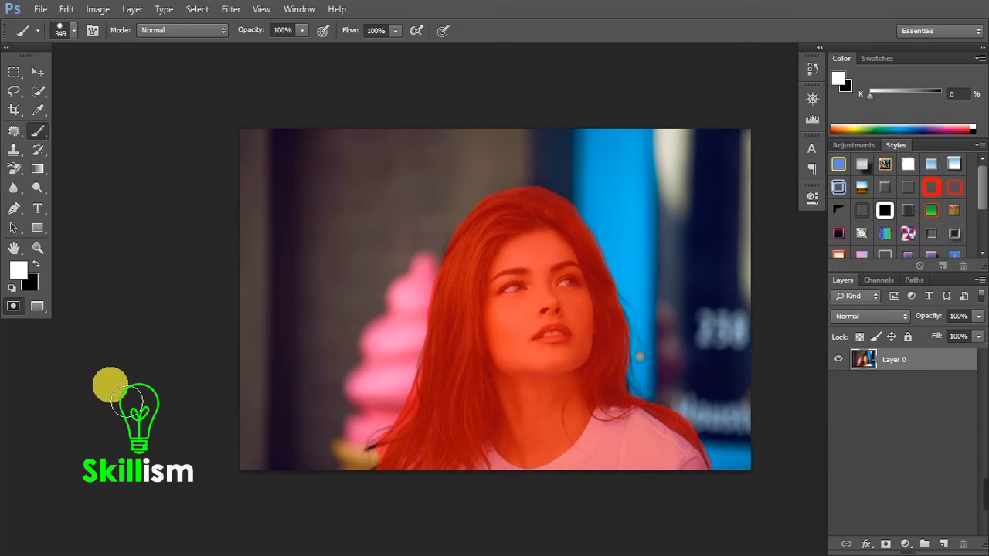
key(q)
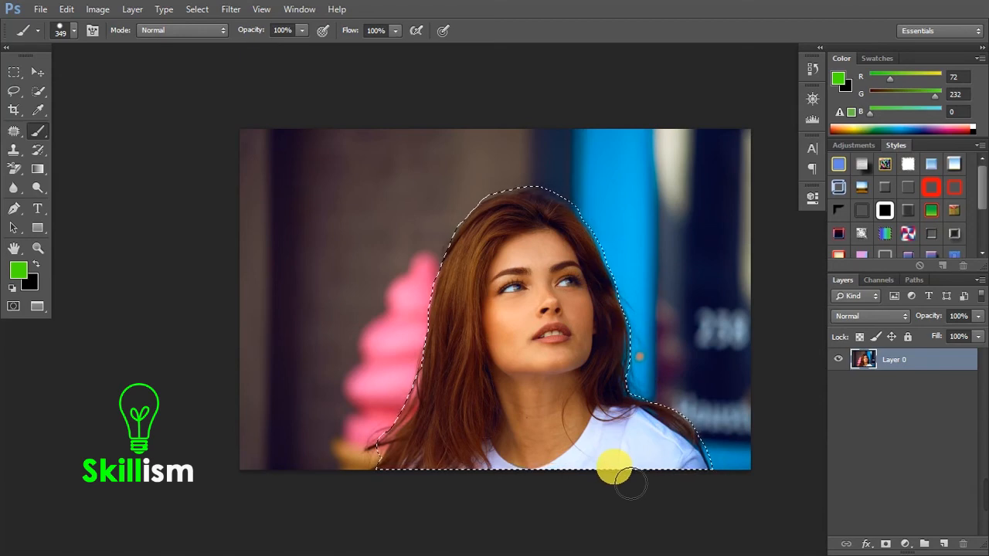
Copy the selected woman to a new layer and hide Layer 0 to isolate the fully opaque cutout.
key(ctrl+j)
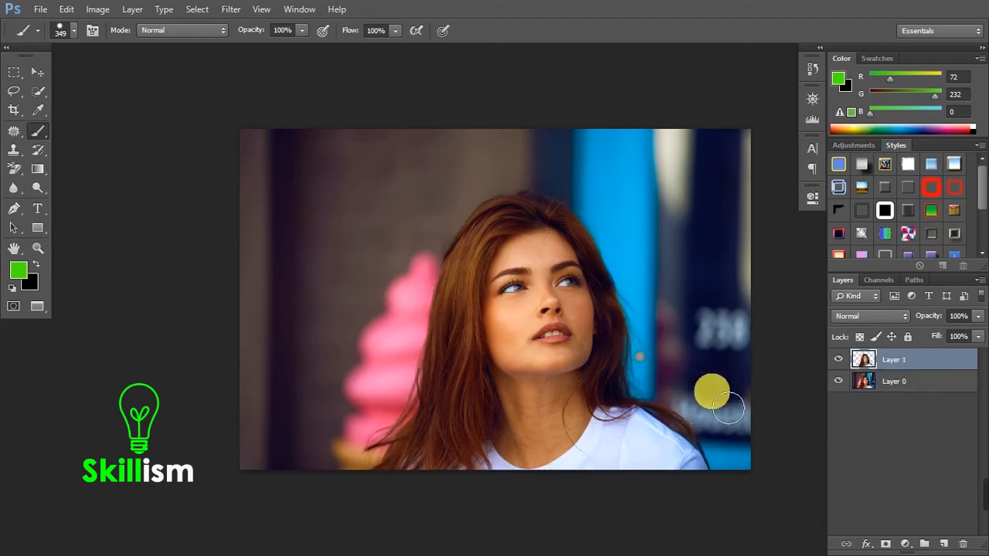
click(839, 382)
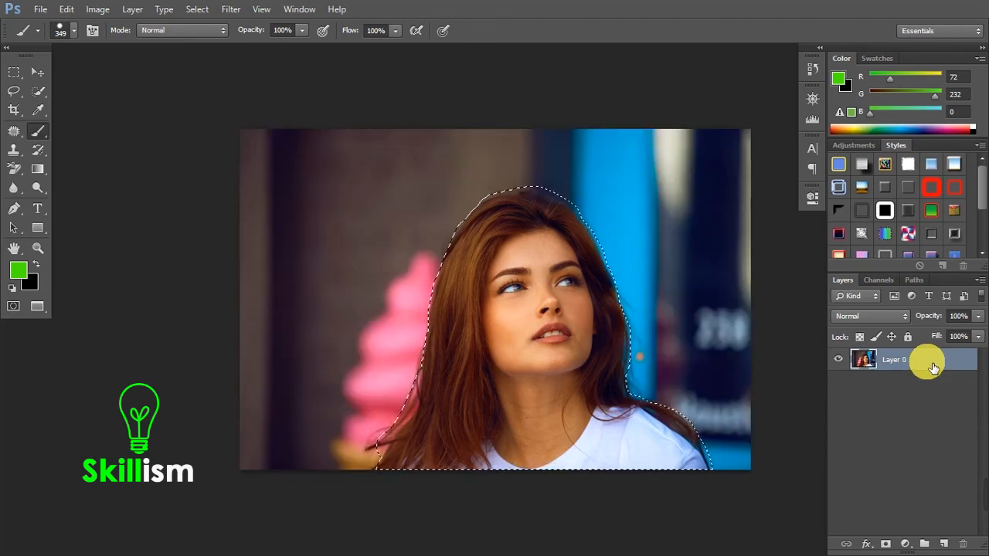
Return to Quick Mask mode and set the Brush tool's foreground color to gray 737373.
key(q)
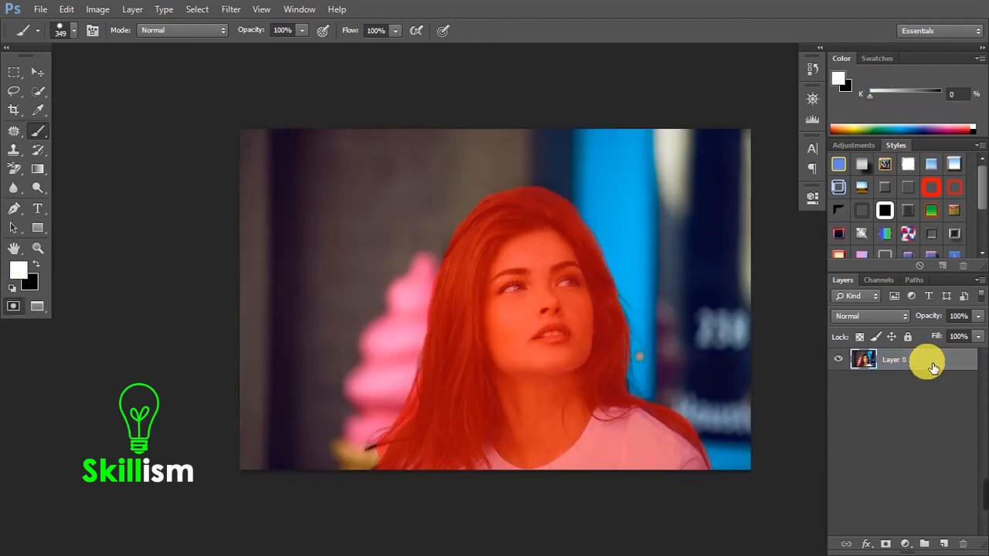
click(35, 265)
click(19, 268)
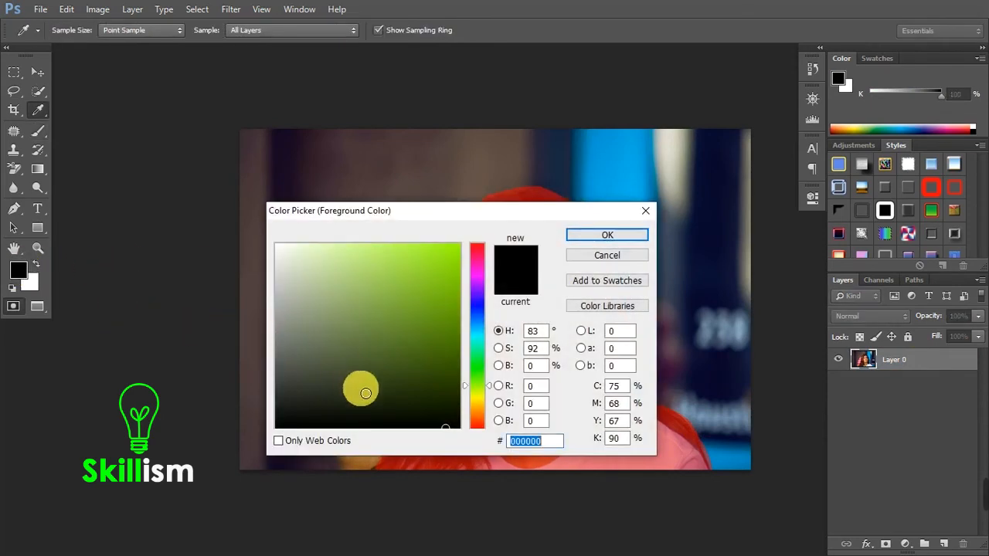
text(737373)
click(581, 235)
key(b)
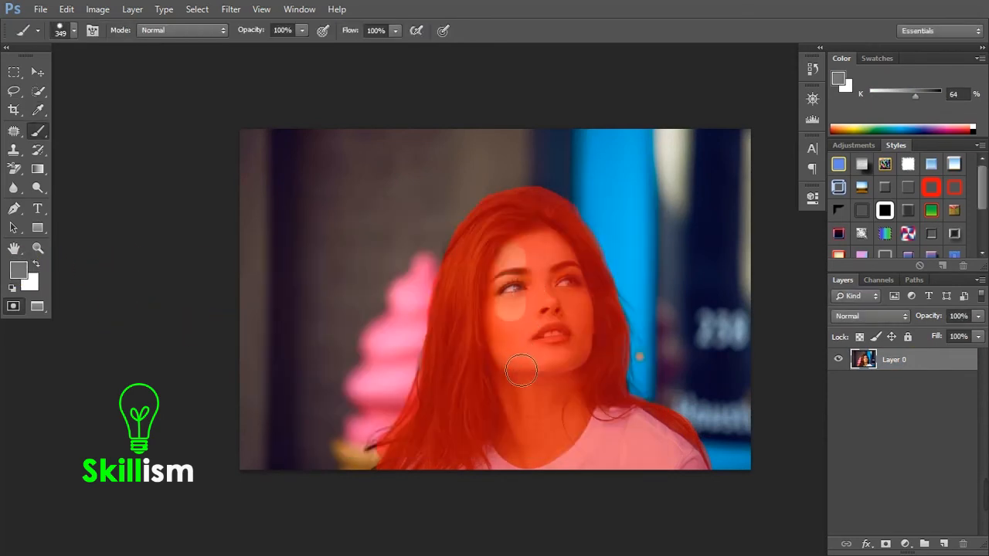
Paint gray strokes over the woman's face, hair, neck and collar in the mask, and convert it to a selection.
drag(534, 247, 524, 372)
mouse_move(496, 264)
mouse_down()
mouse_move(488, 376)
mouse_move(491, 279)
mouse_move(465, 298)
mouse_move(445, 414)
mouse_up()
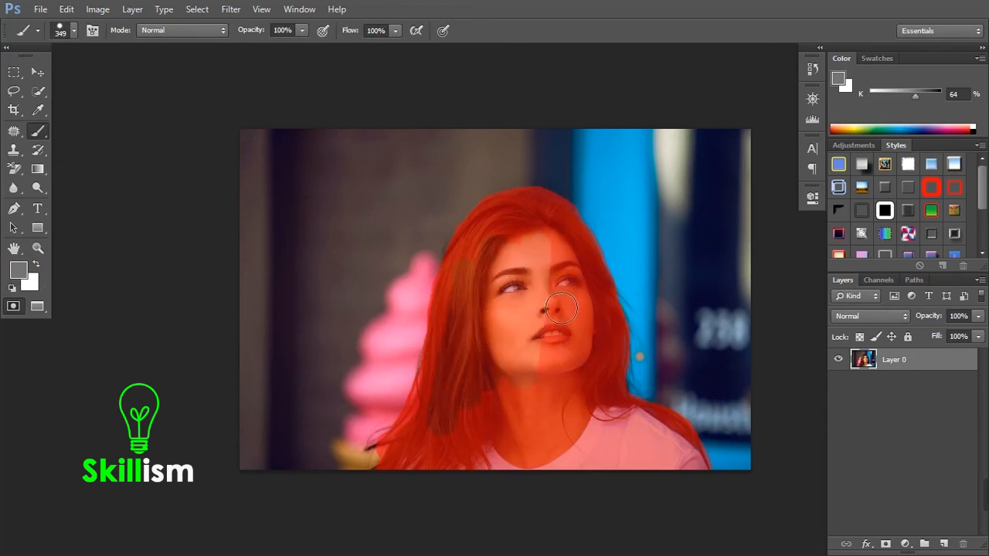
mouse_move(545, 410)
mouse_down()
mouse_move(552, 297)
mouse_move(572, 384)
mouse_move(568, 304)
mouse_move(593, 397)
mouse_move(585, 395)
mouse_up()
mouse_move(530, 358)
mouse_down()
mouse_move(593, 297)
mouse_move(587, 276)
mouse_move(569, 438)
mouse_move(584, 431)
mouse_move(590, 477)
mouse_up()
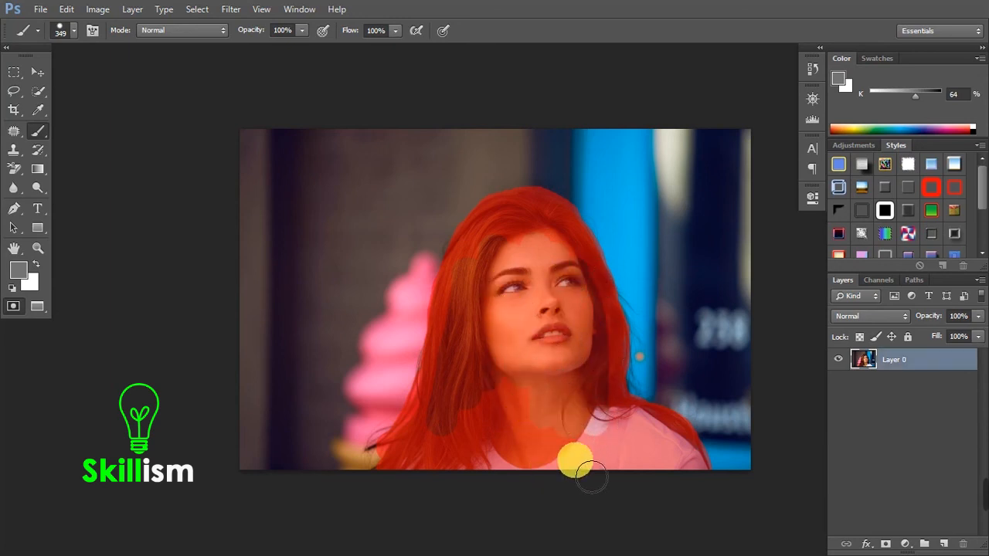
key(q)
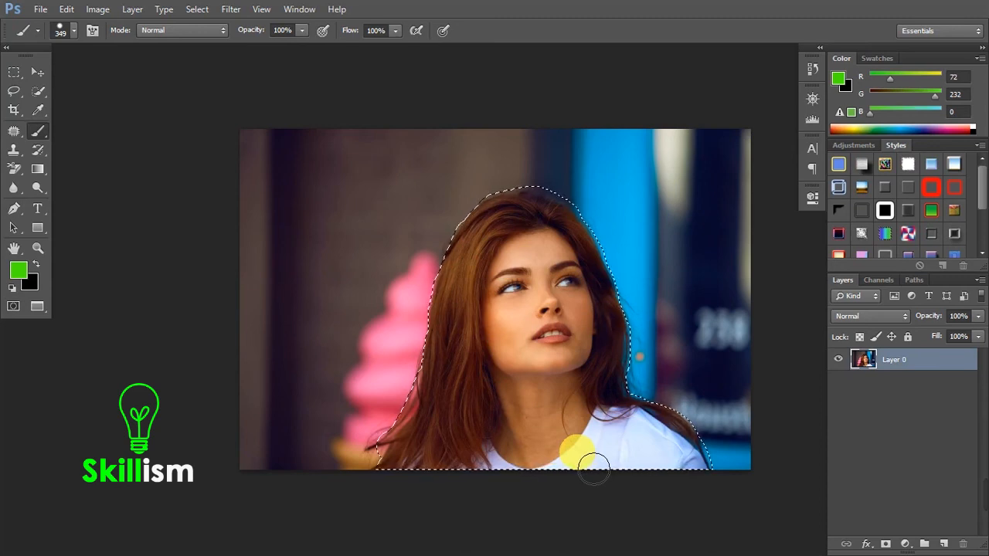
Copy the partially masked selection to a new layer and hide Layer 0.
key(ctrl+j)
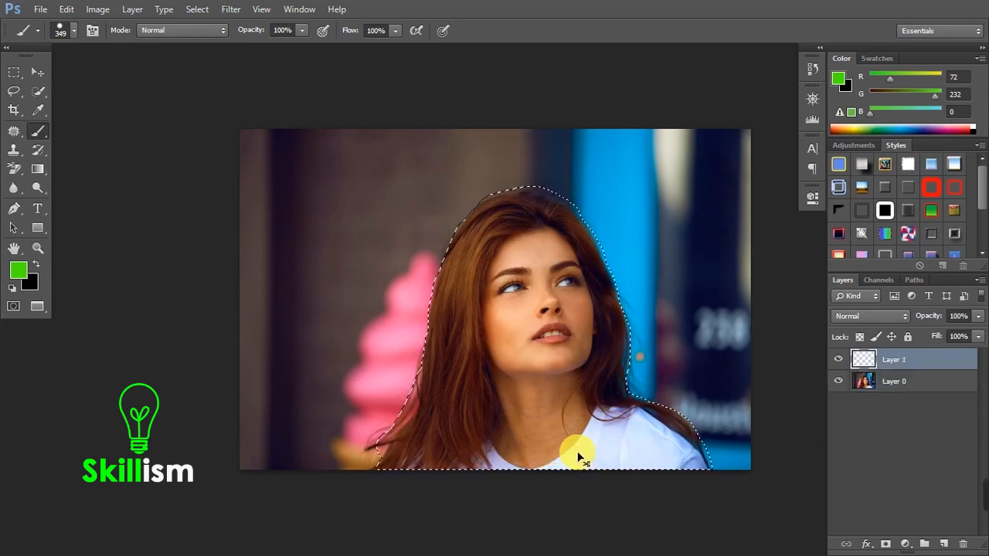
click(838, 381)
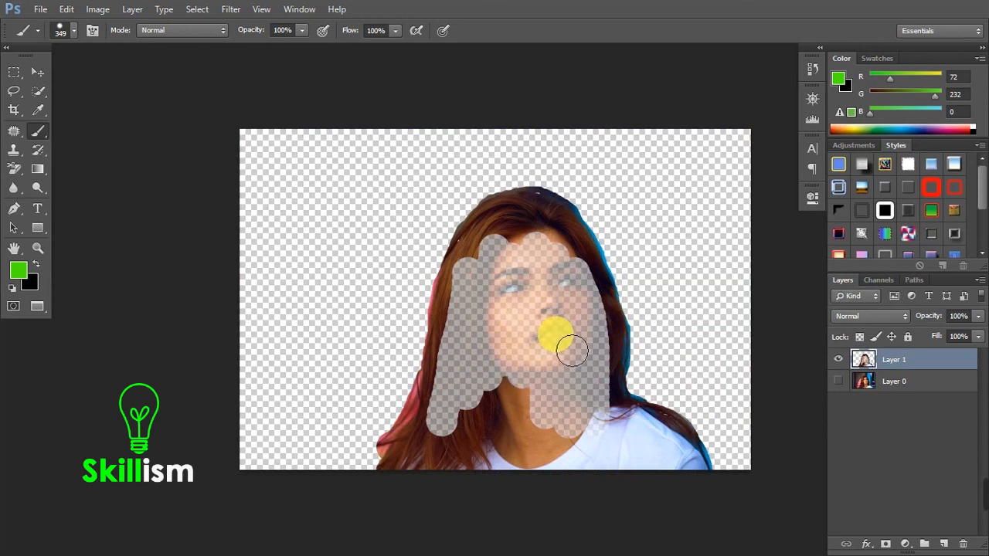
Enter Quick Mask mode with the copied layer active and set the foreground color to black 000000.
click(14, 291)
click(18, 269)
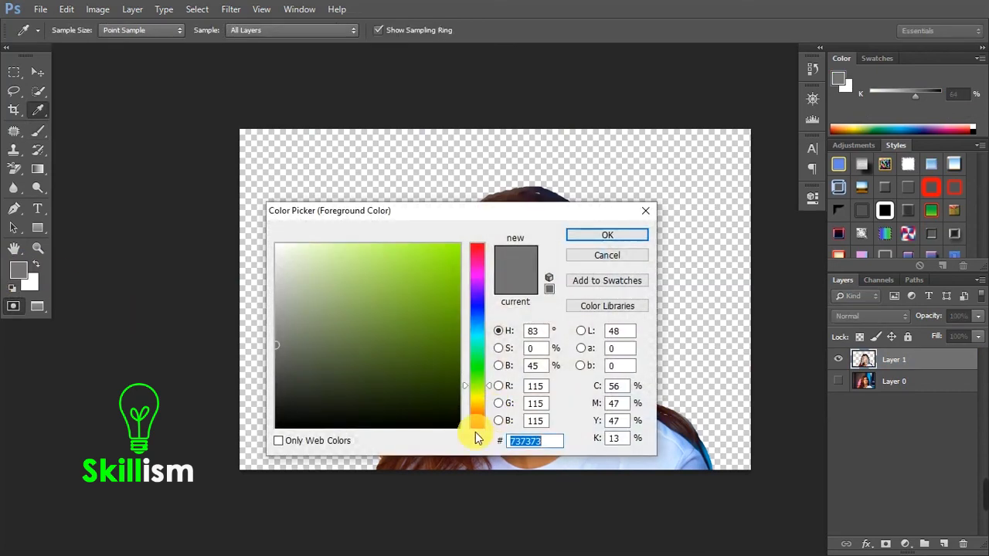
text(000000)
click(607, 234)
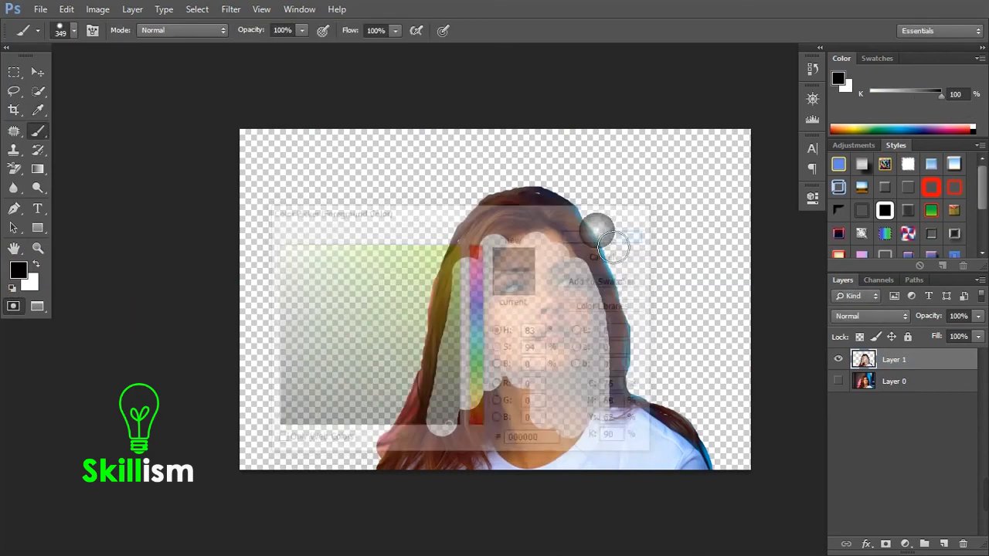